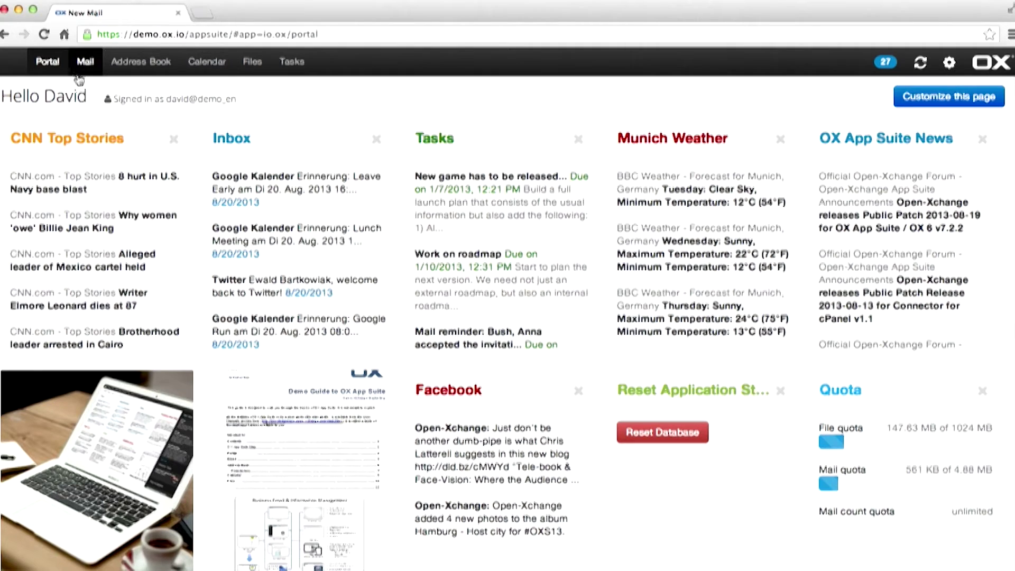
Leave the portal widget settings, open Mail, and read the Team Meeting and Hamburg Hackathon messages.
{"action": "left_click", "coordinate": [949, 96]}
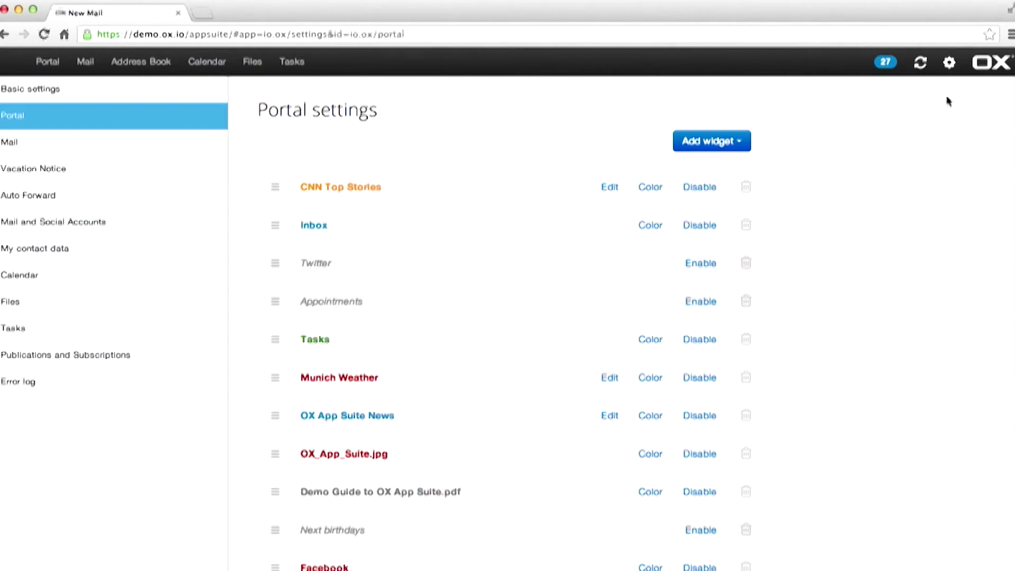
{"action": "left_click", "coordinate": [48, 62]}
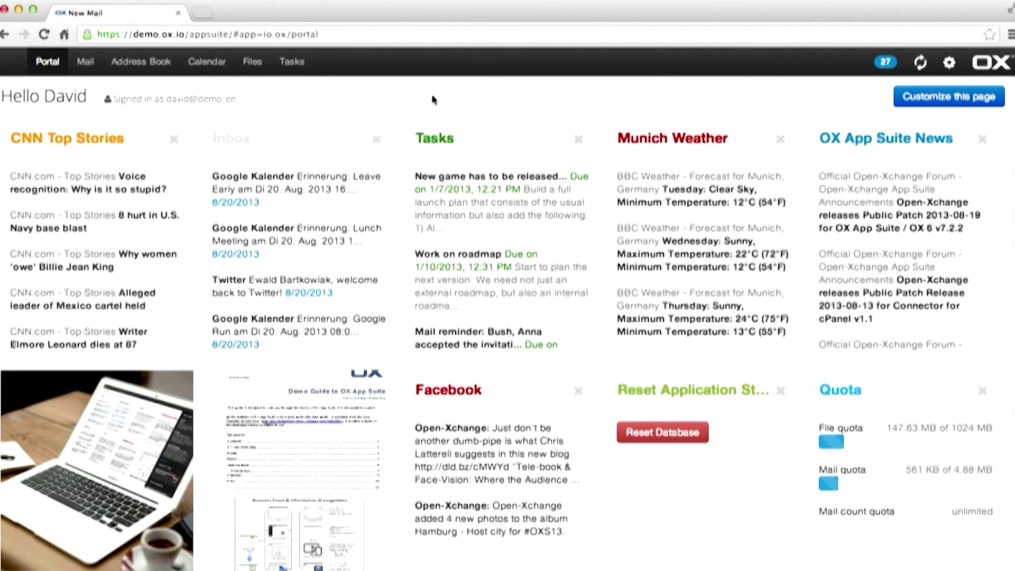
{"action": "left_click", "coordinate": [84, 62]}
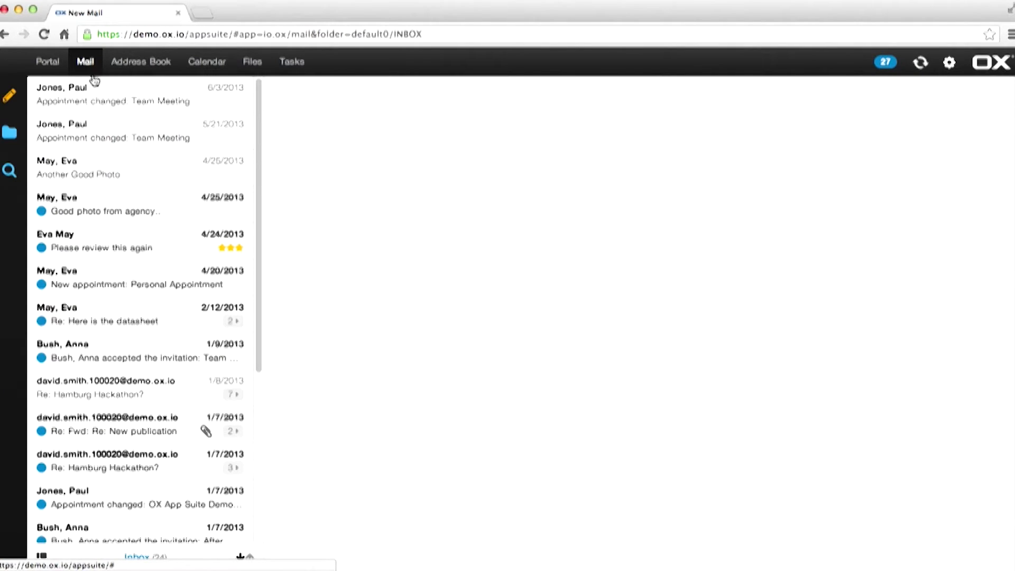
{"action": "left_click", "coordinate": [134, 102]}
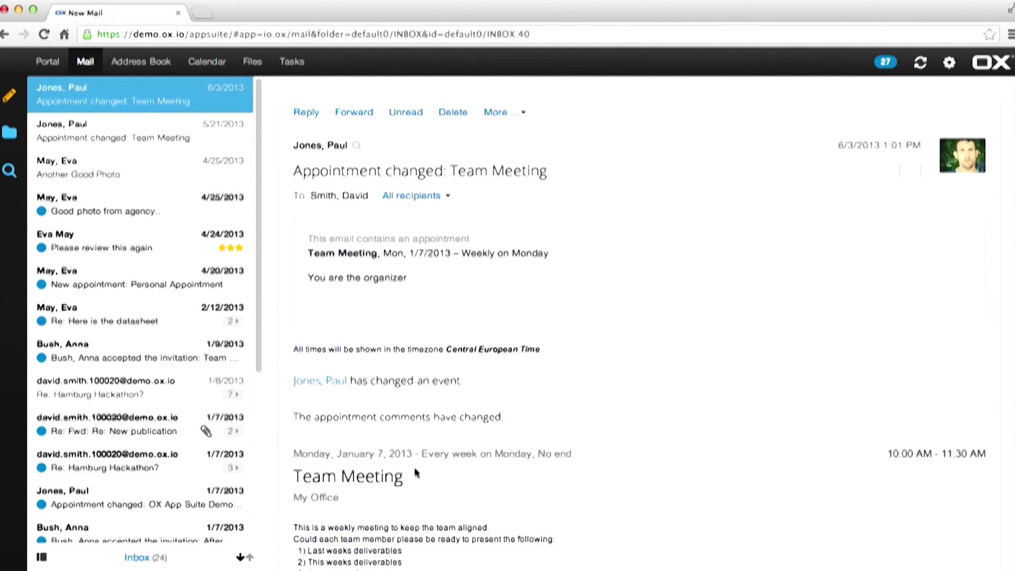
{"action": "left_click", "coordinate": [184, 393]}
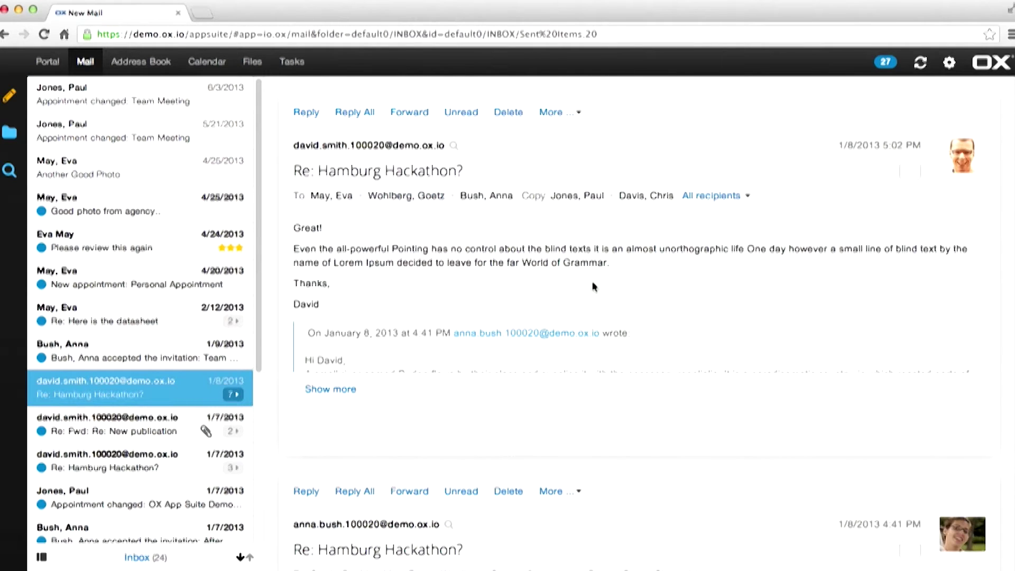
{"action": "scroll", "coordinate": [603, 446], "scroll_direction": "down", "scroll_amount": 7}
{"action": "scroll", "coordinate": [603, 446], "scroll_direction": "up", "scroll_amount": 7}
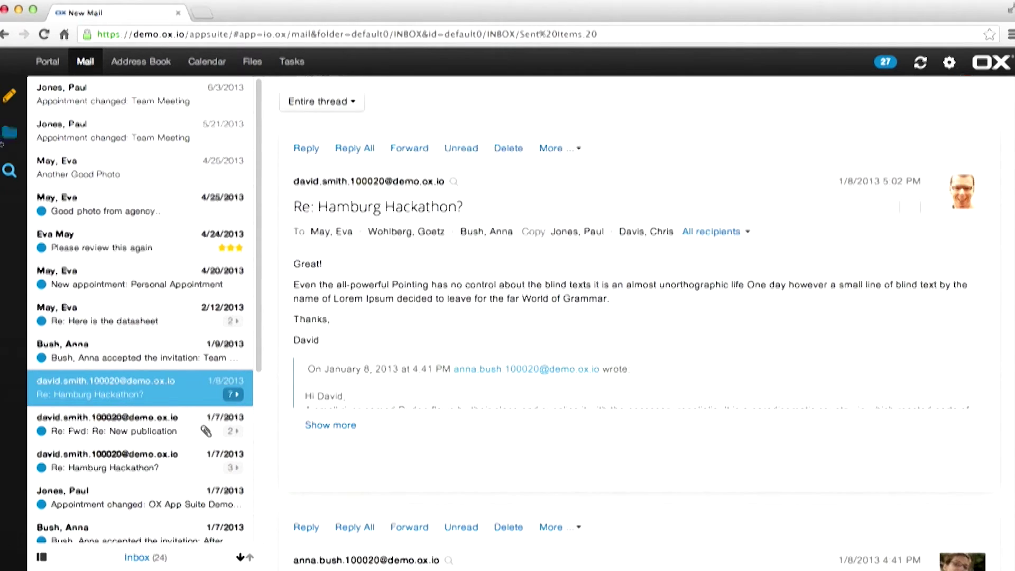
Expand Unified Mail in the folder tree and open its combined Inbox of 246 messages.
{"action": "left_click", "coordinate": [10, 132]}
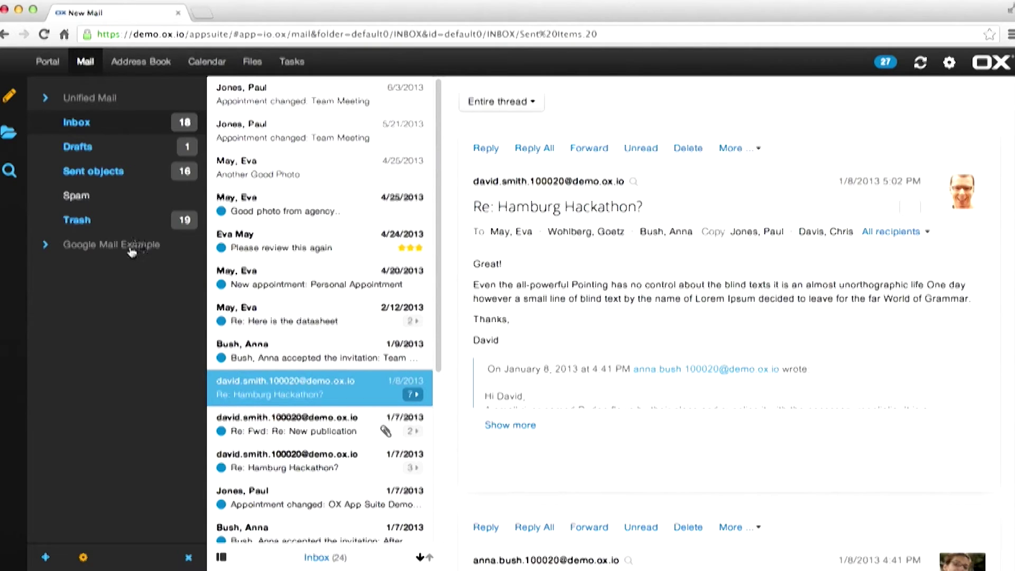
{"action": "left_click", "coordinate": [45, 98]}
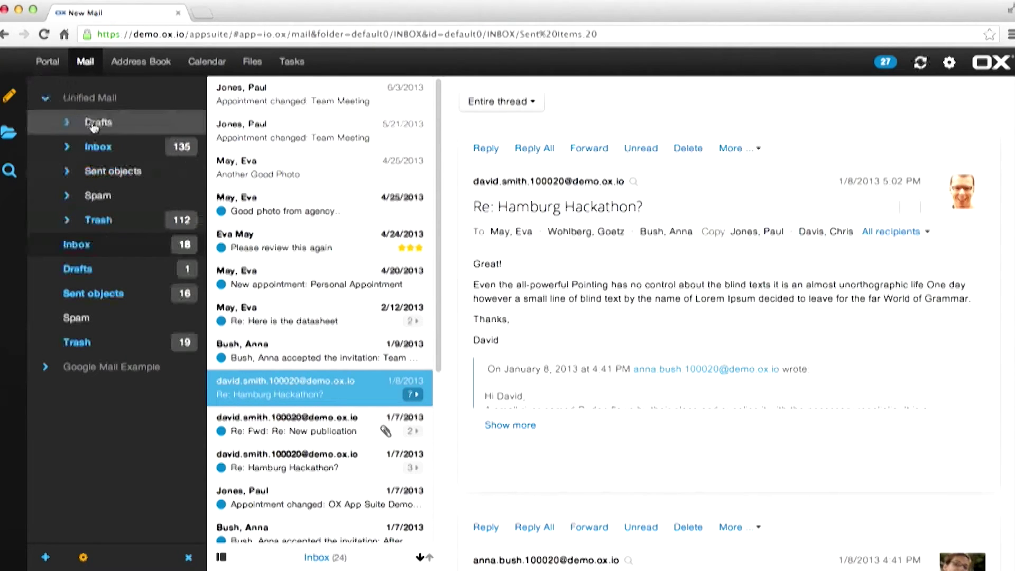
{"action": "left_click", "coordinate": [108, 152]}
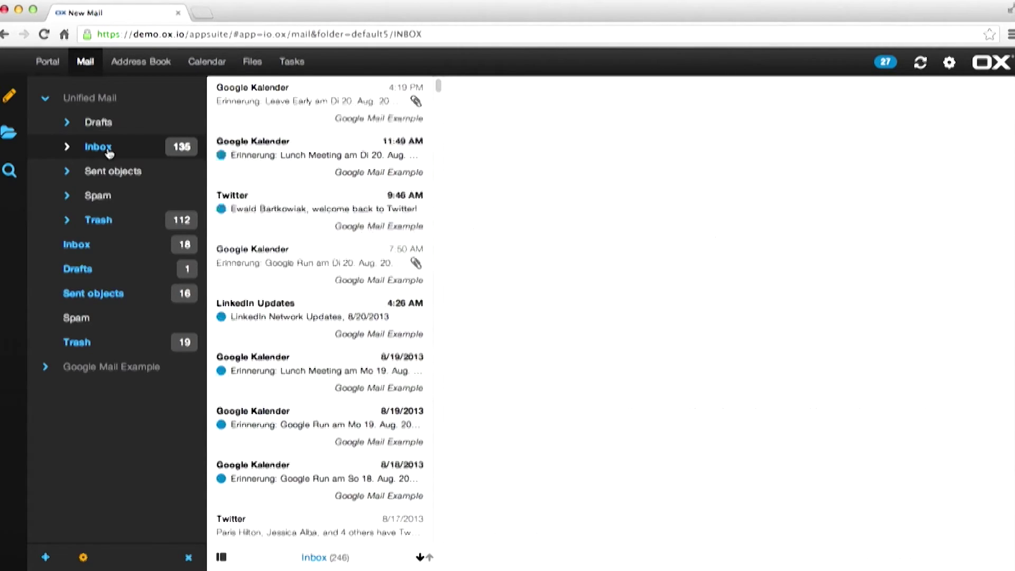
Open the Address Book, view two contacts' details, and show the private, public and shared folders.
{"action": "left_click", "coordinate": [136, 62]}
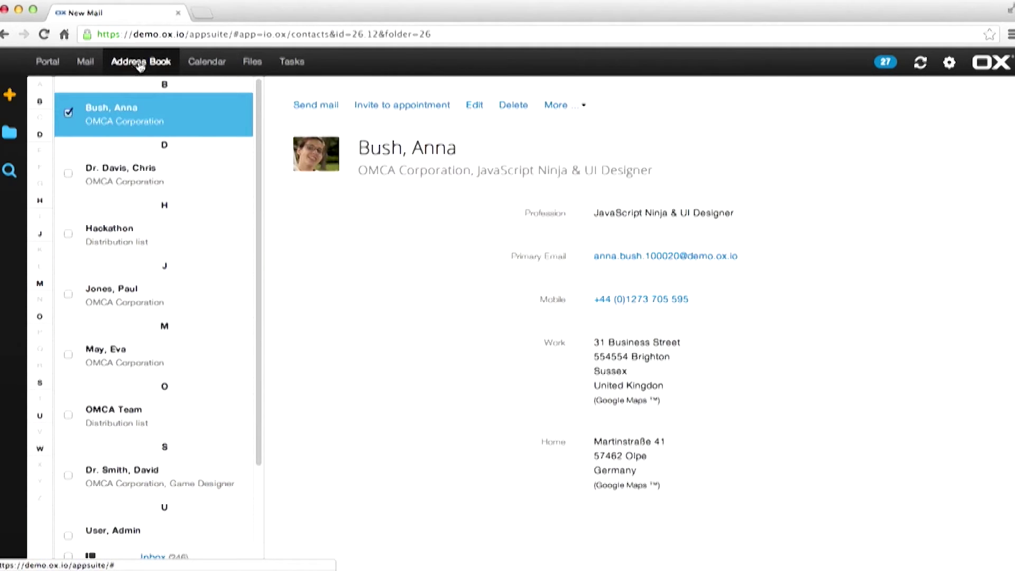
{"action": "left_click", "coordinate": [93, 184]}
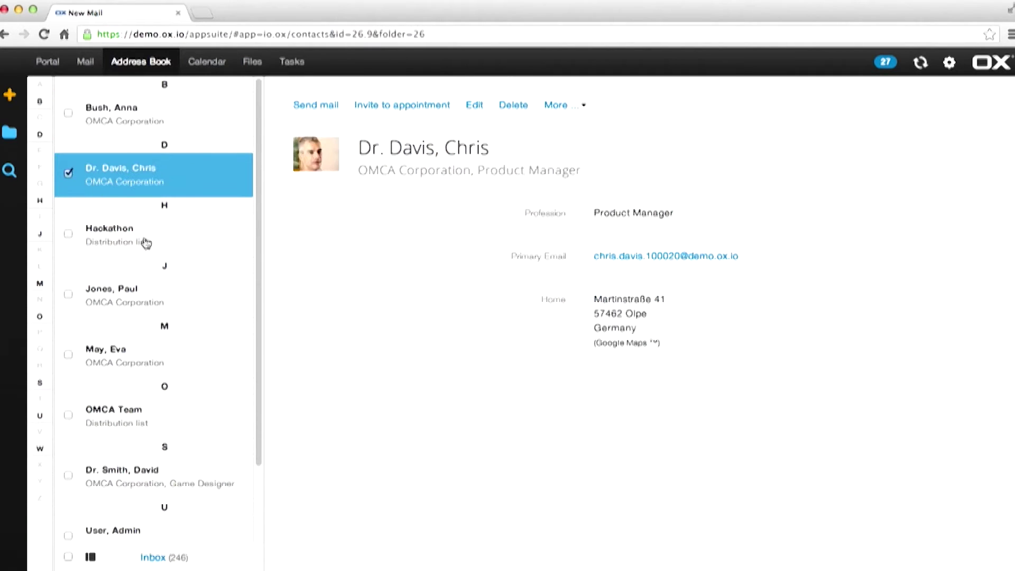
{"action": "left_click", "coordinate": [164, 109]}
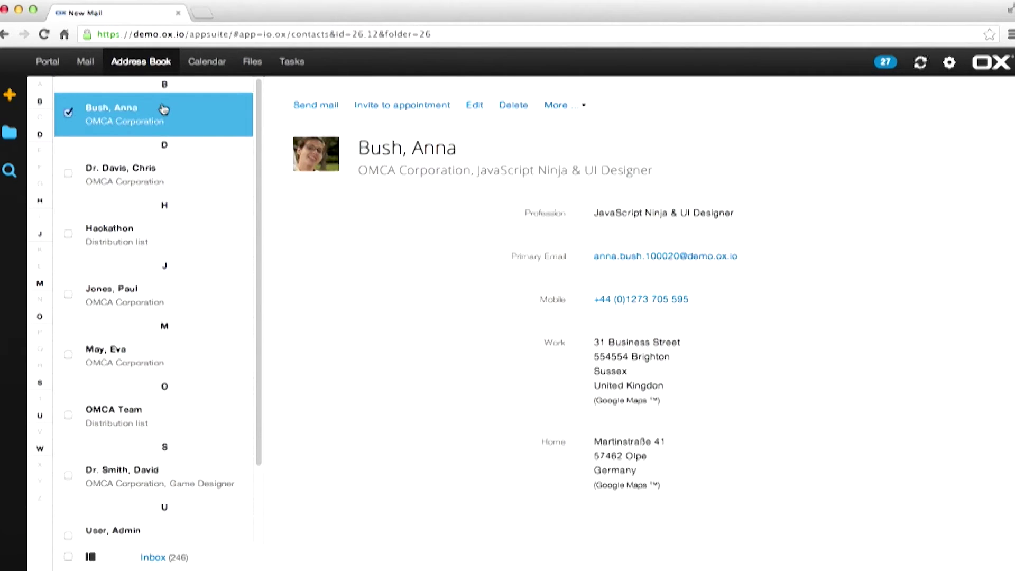
{"action": "left_click", "coordinate": [9, 133]}
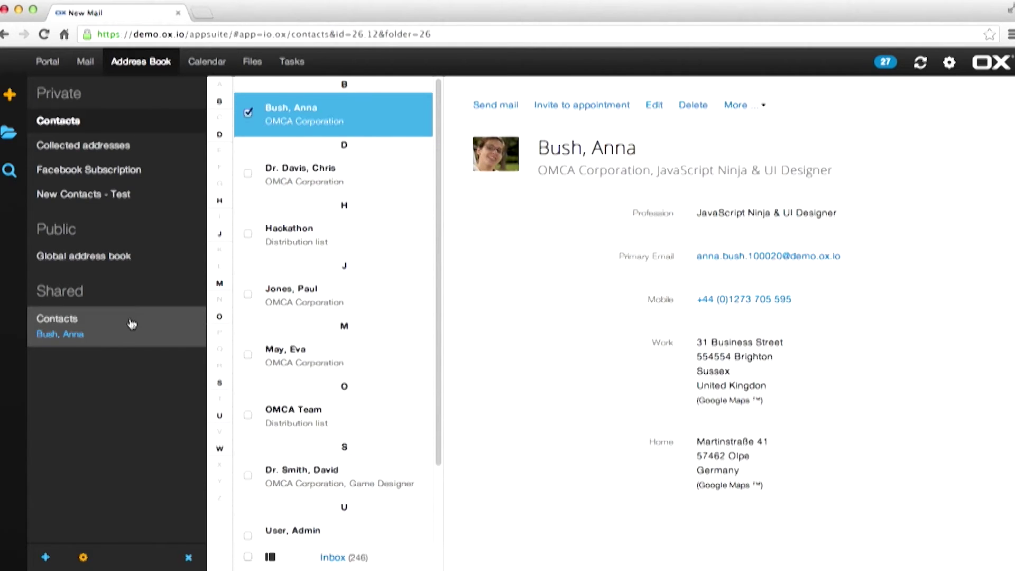
Start a new appointment on Friday 9 August in the Calendar.
{"action": "left_click", "coordinate": [216, 67]}
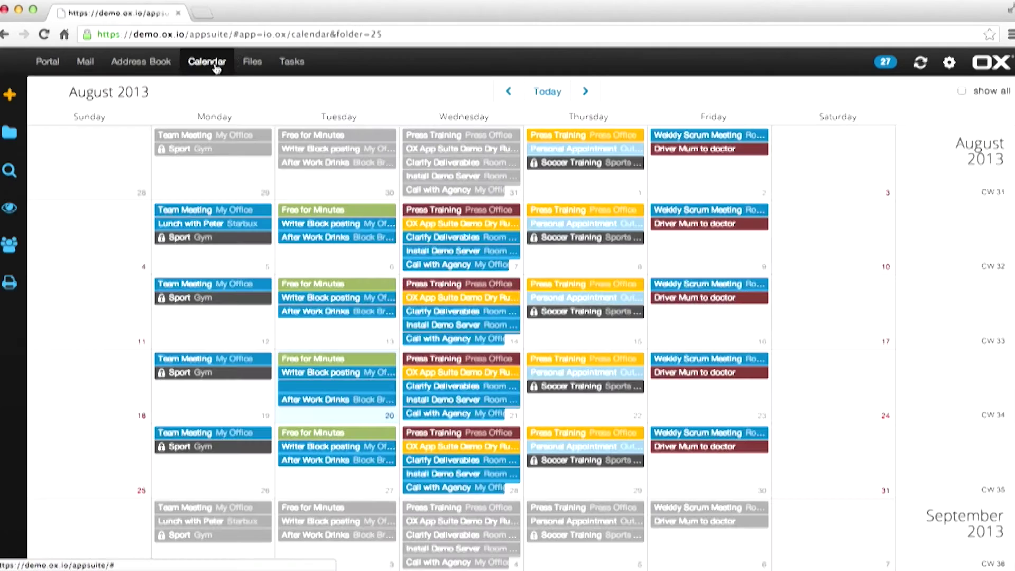
{"action": "double_click", "coordinate": [721, 263]}
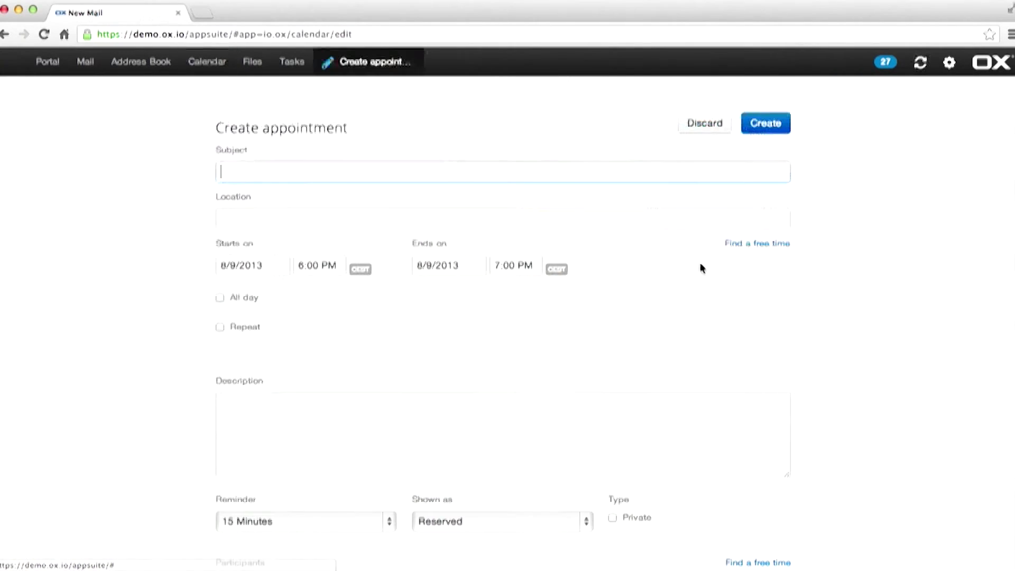
{"action": "scroll", "coordinate": [676, 443], "scroll_direction": "down", "scroll_amount": 5}
Add a suggested contact as participant and pick the free Thursday 3–4 PM slot, then discard the draft.
{"action": "left_click", "coordinate": [330, 397]}
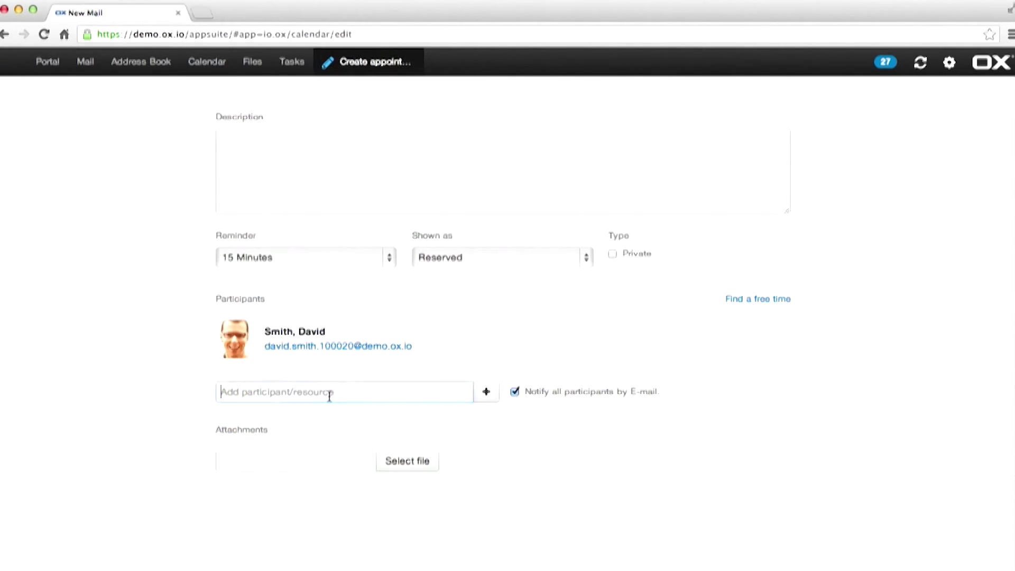
{"action": "type", "text": "eva"}
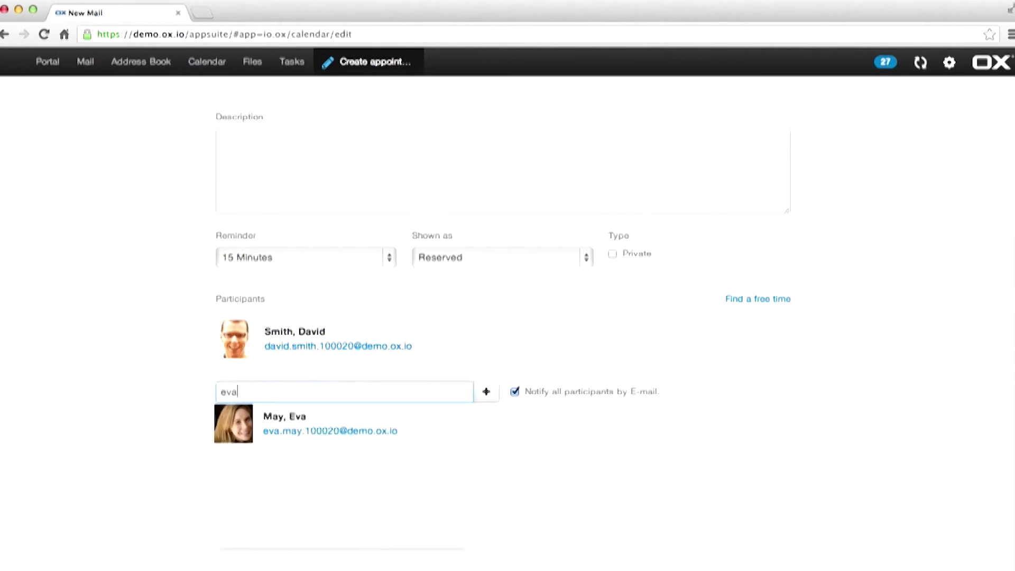
{"action": "left_click", "coordinate": [339, 432]}
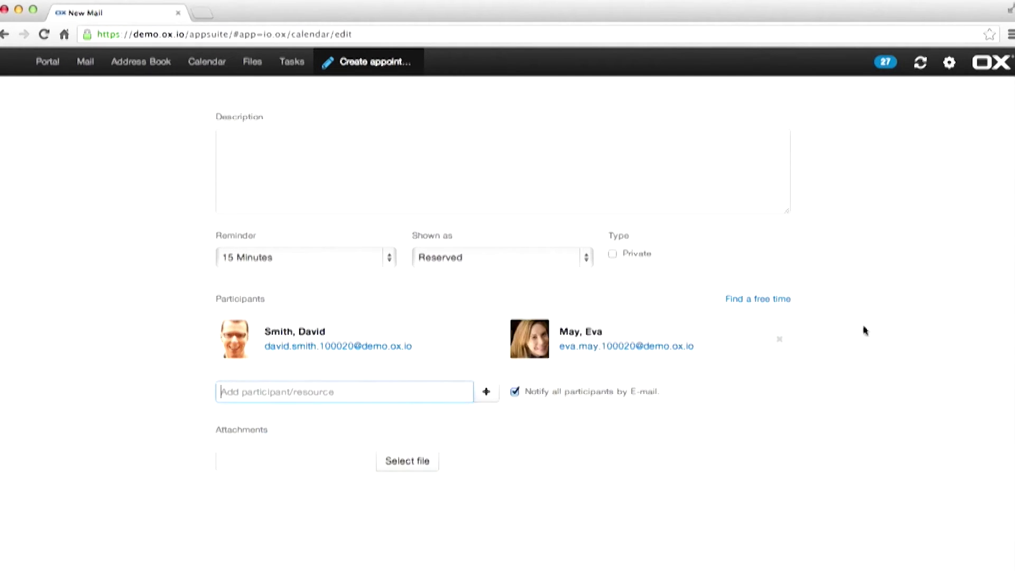
{"action": "scroll", "coordinate": [902, 297], "scroll_direction": "up", "scroll_amount": 5}
{"action": "left_click", "coordinate": [761, 246]}
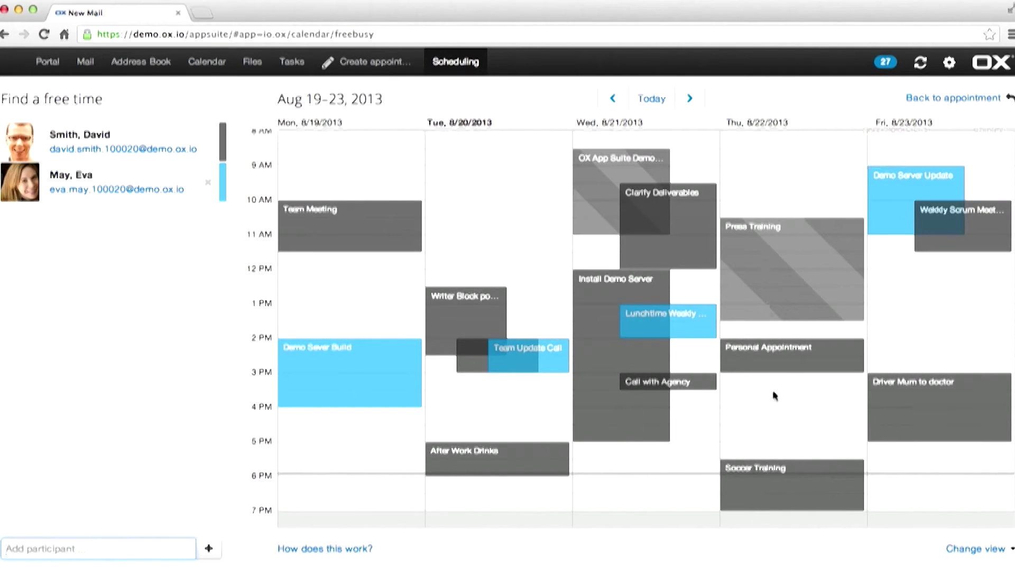
{"action": "left_click", "coordinate": [777, 411]}
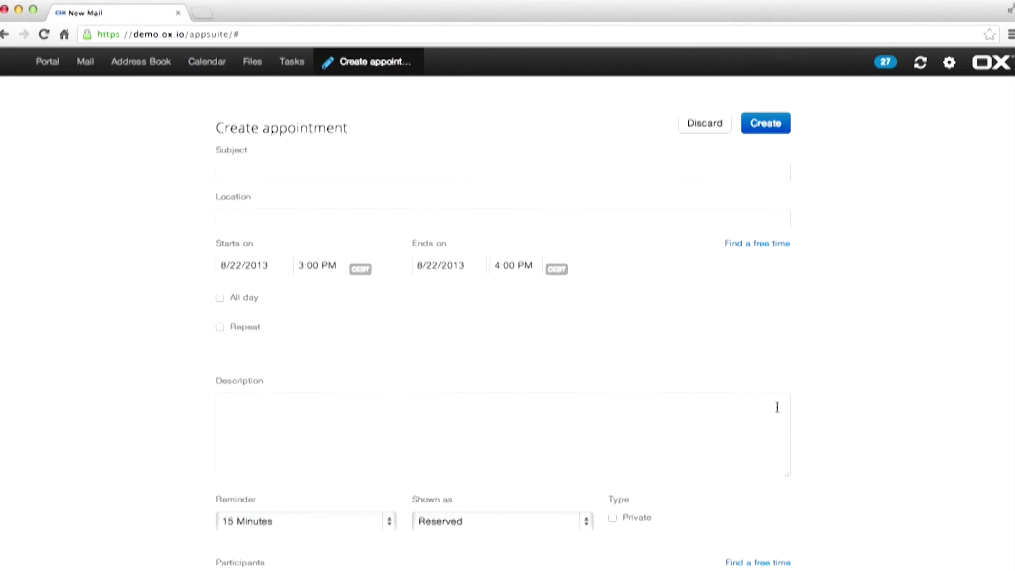
{"action": "left_click", "coordinate": [709, 126]}
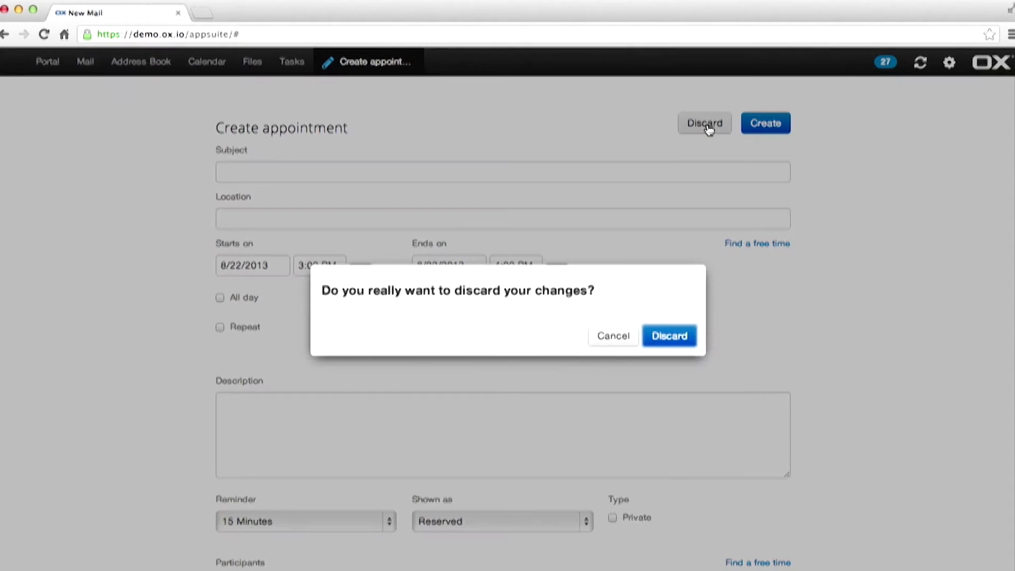
{"action": "left_click", "coordinate": [670, 336]}
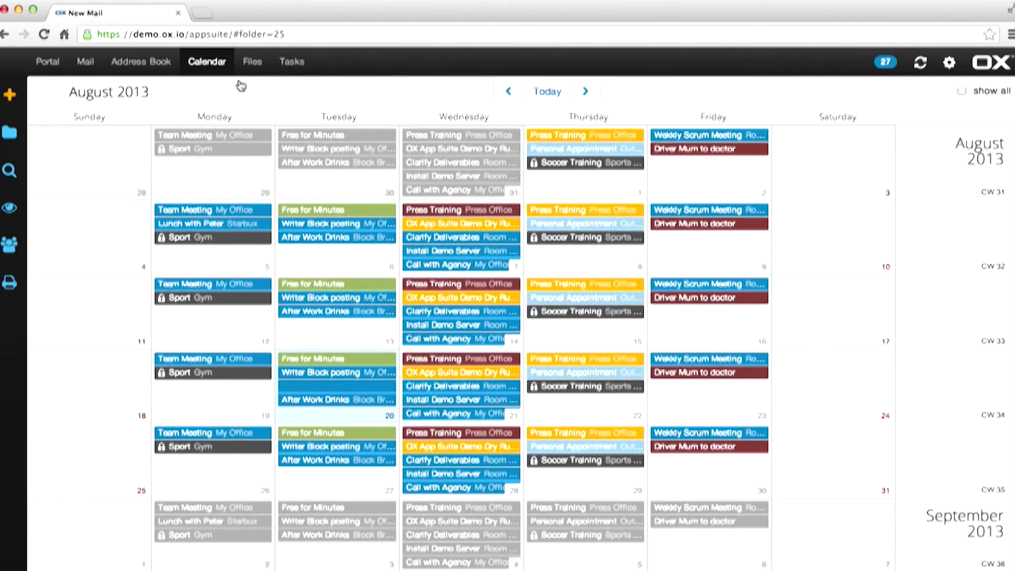
Upload anna.jpg from the local Pictures folder into My files.
{"action": "left_click", "coordinate": [252, 64]}
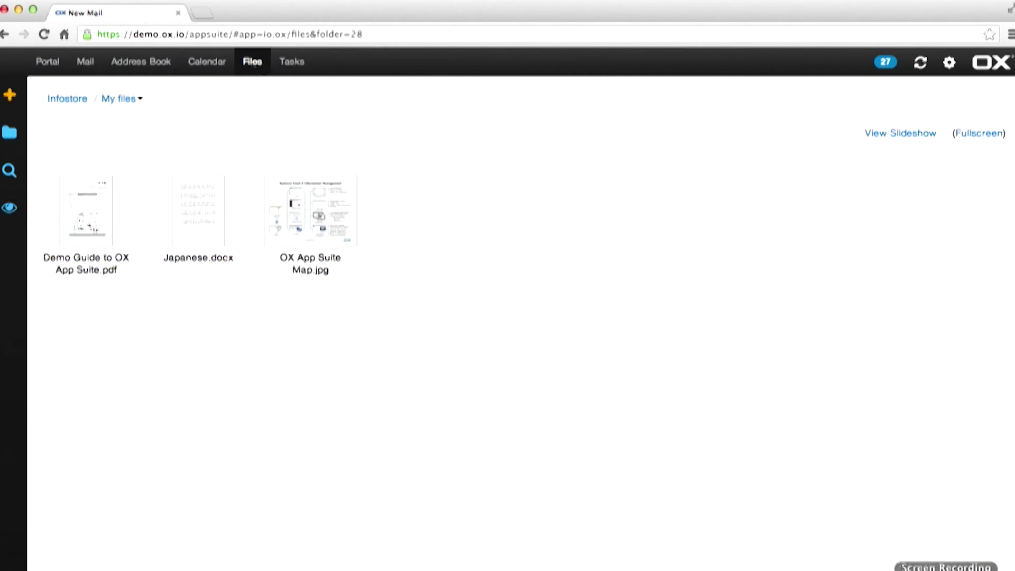
{"action": "left_click", "coordinate": [912, 569]}
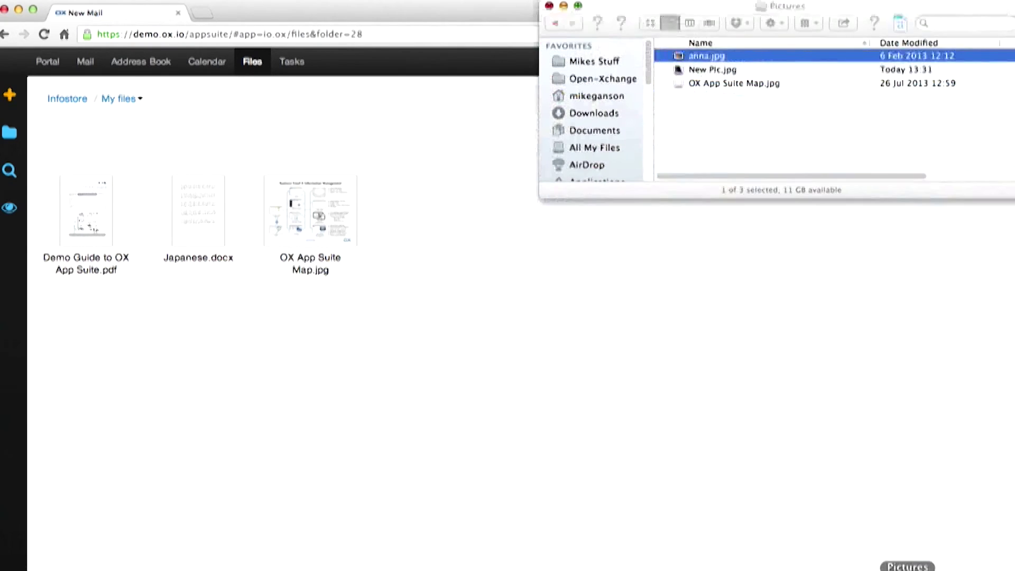
{"action": "left_click_drag", "start_coordinate": [713, 61], "coordinate": [505, 338]}
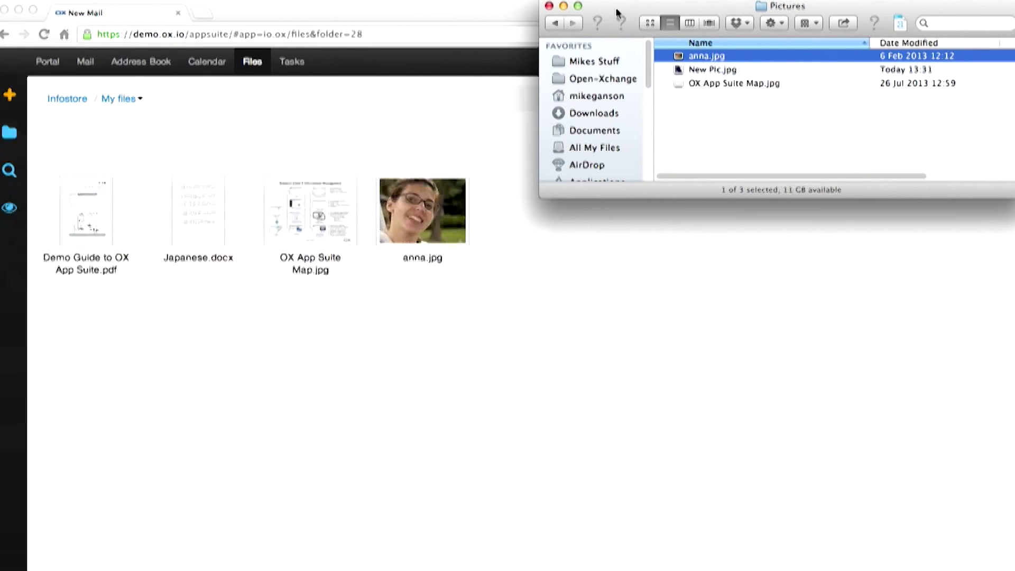
{"action": "left_click", "coordinate": [563, 7]}
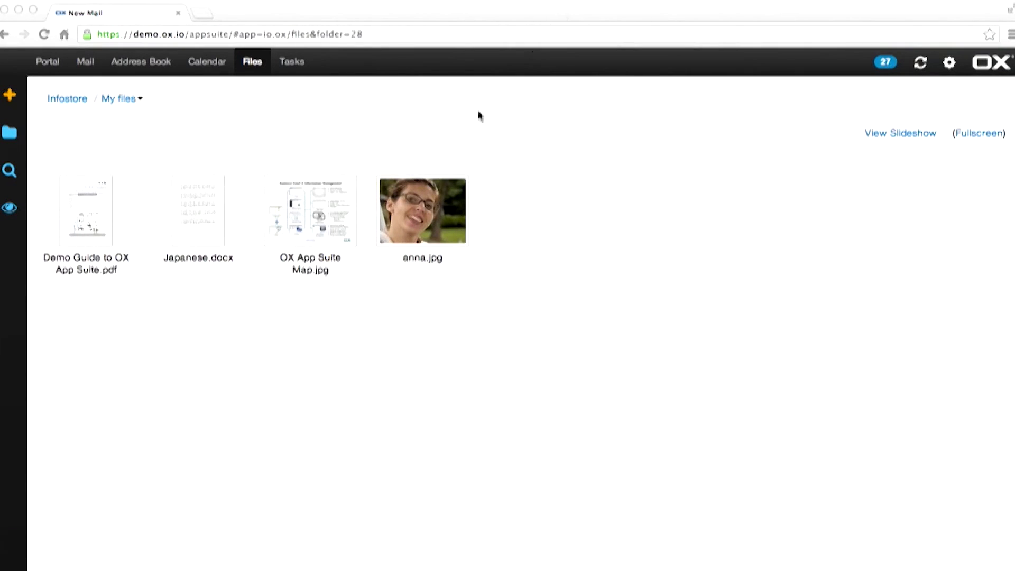
{"action": "left_click", "coordinate": [328, 213]}
Review the version history of OX App Suite Map.jpg, then return to the folder tree.
{"action": "left_click", "coordinate": [328, 213]}
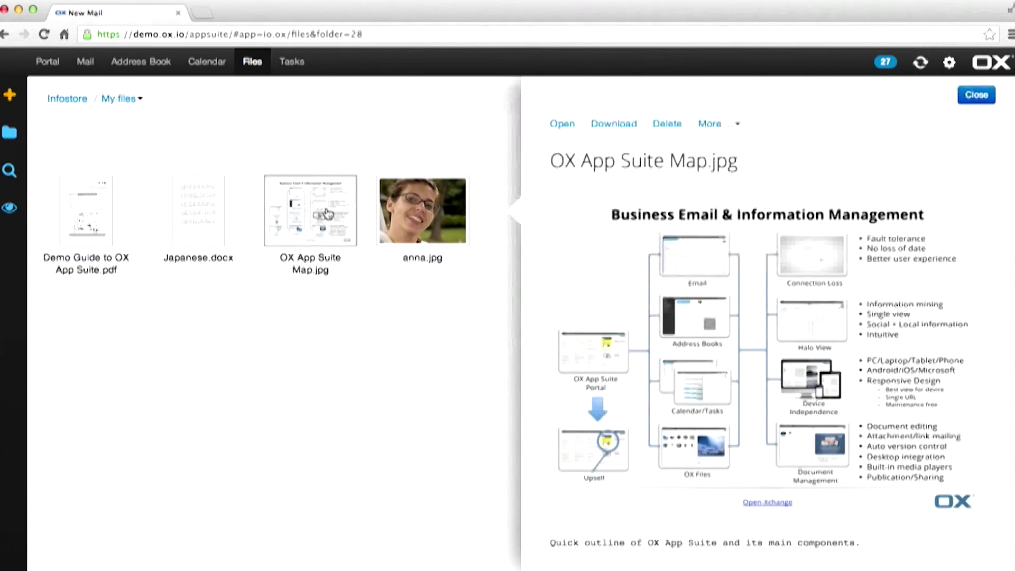
{"action": "scroll", "coordinate": [748, 322], "scroll_direction": "down", "scroll_amount": 5}
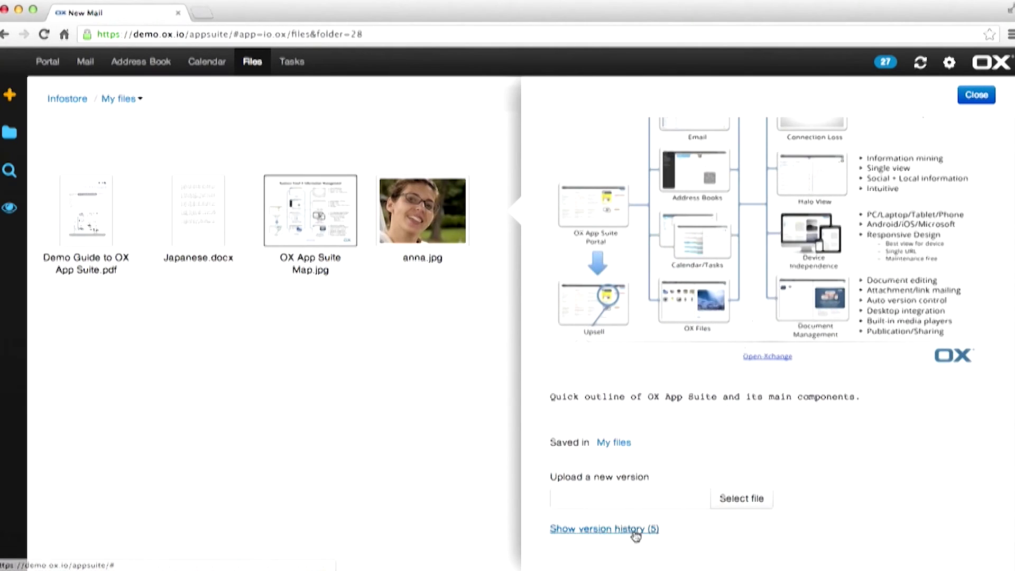
{"action": "left_click", "coordinate": [634, 531]}
{"action": "scroll", "coordinate": [634, 534], "scroll_direction": "down", "scroll_amount": 5}
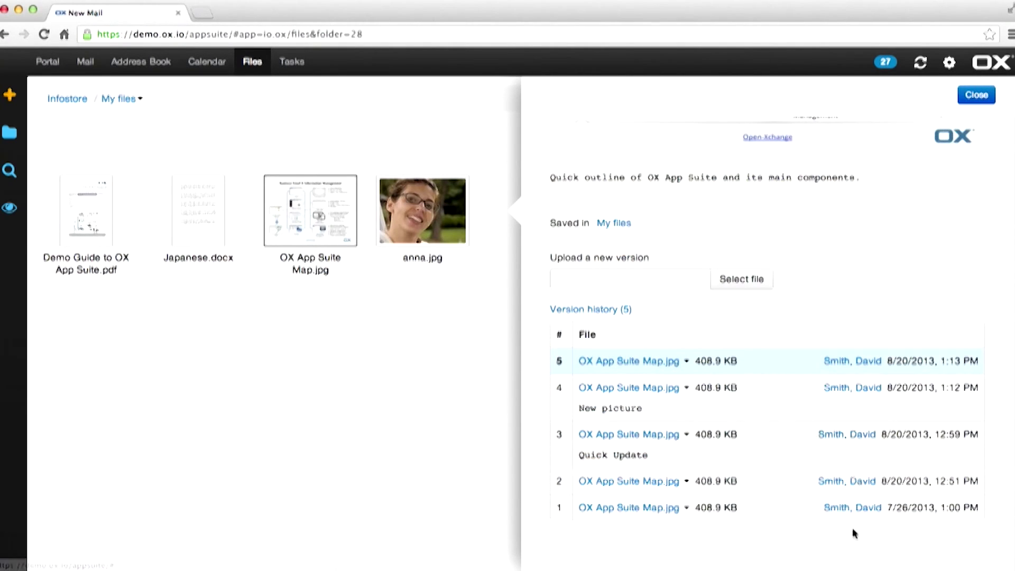
{"action": "left_click", "coordinate": [974, 98]}
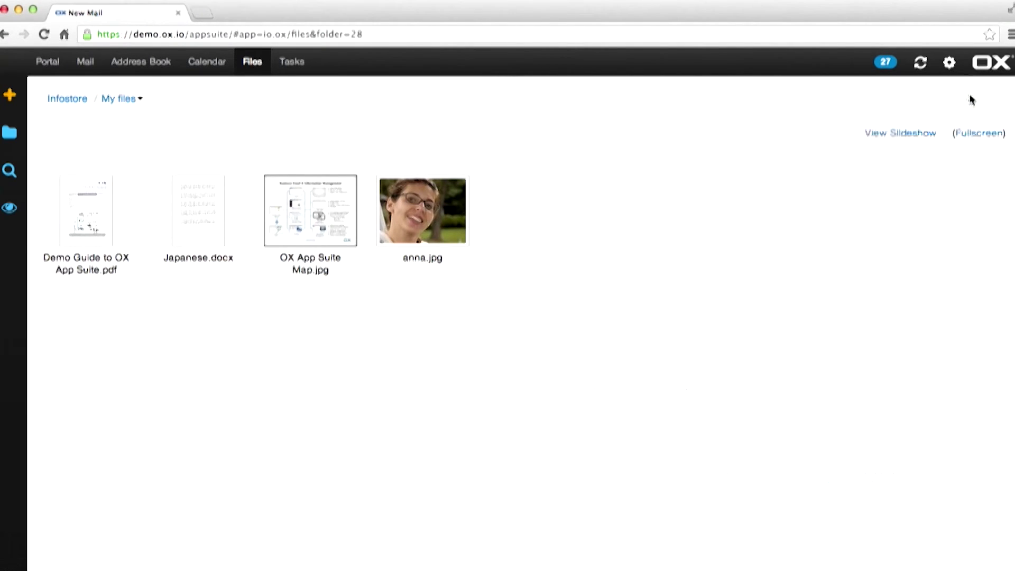
{"action": "left_click", "coordinate": [10, 133]}
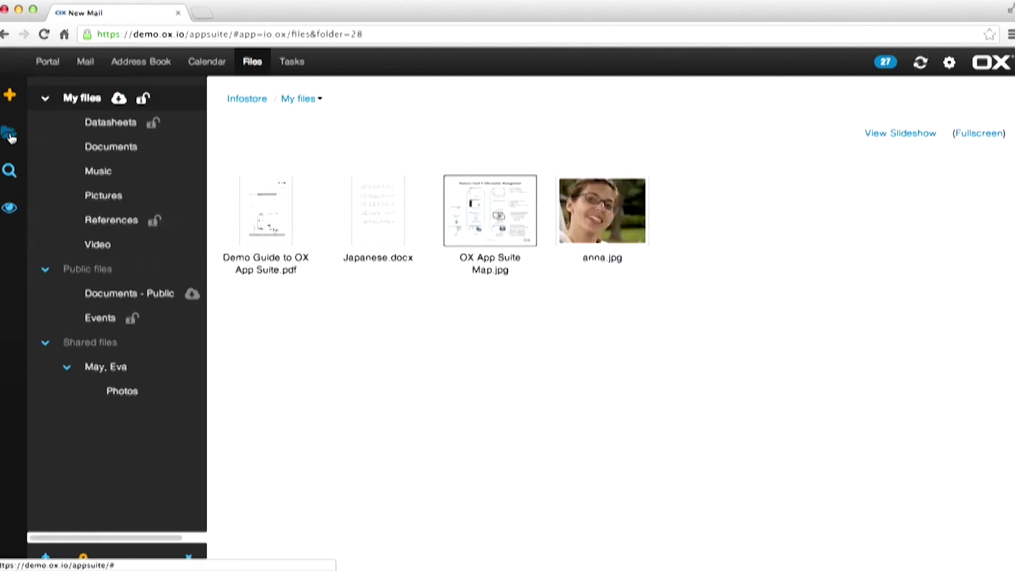
Play all audio files in the Music folder, then close the player.
{"action": "left_click", "coordinate": [106, 170]}
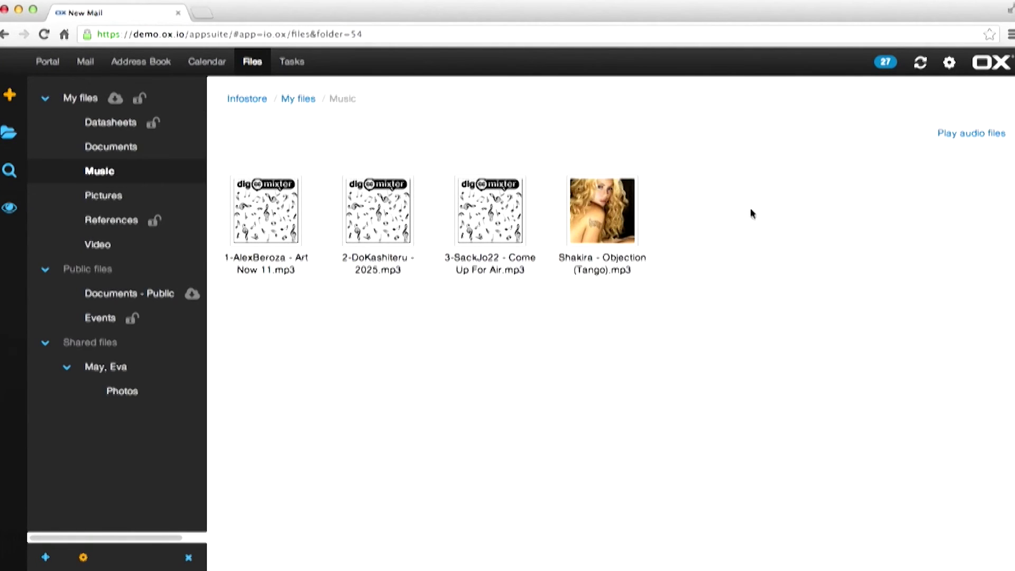
{"action": "left_click", "coordinate": [987, 134]}
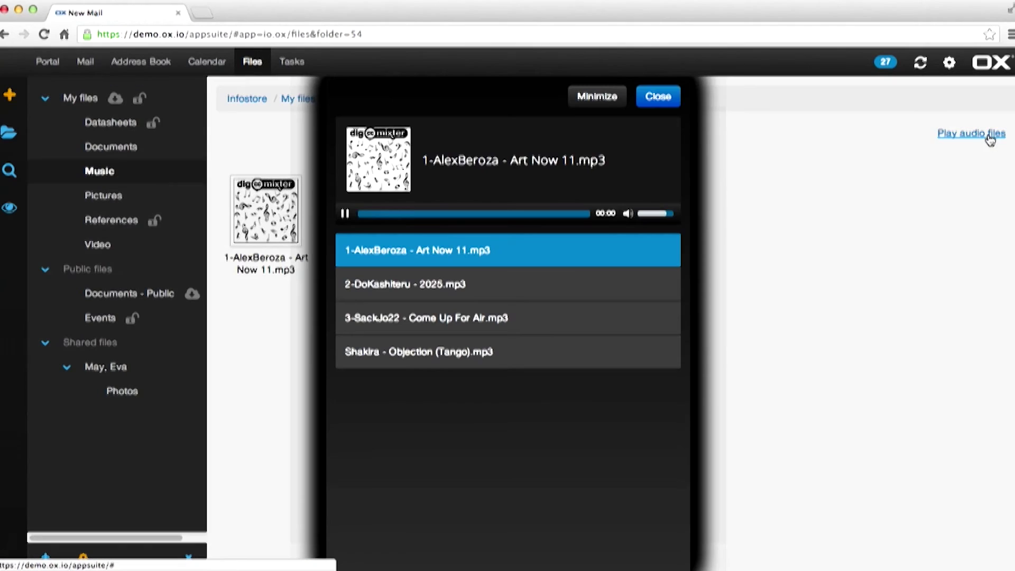
{"action": "left_click", "coordinate": [656, 100]}
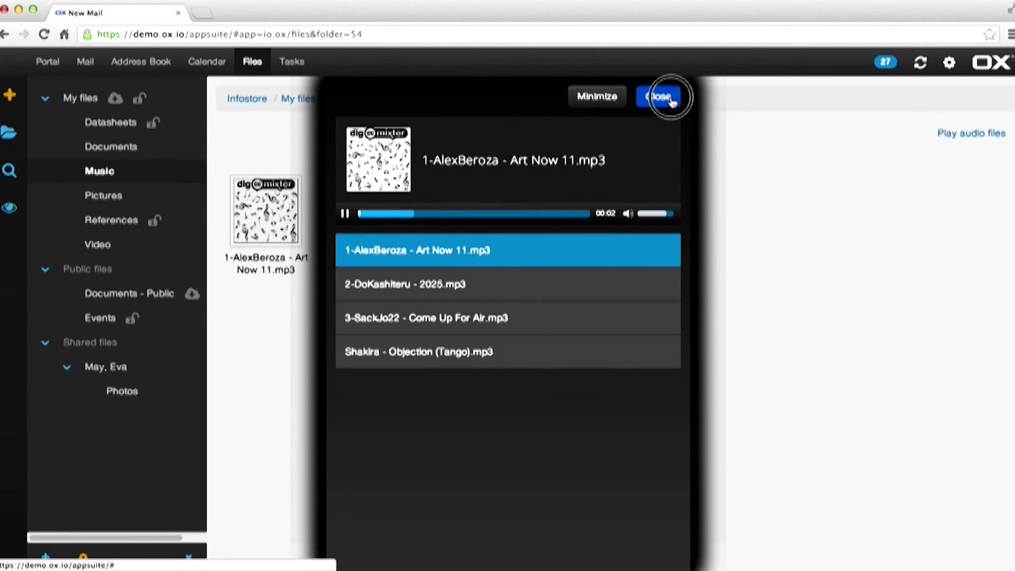
View the Pictures folder as a slideshow, advancing one picture before closing.
{"action": "left_click", "coordinate": [161, 206]}
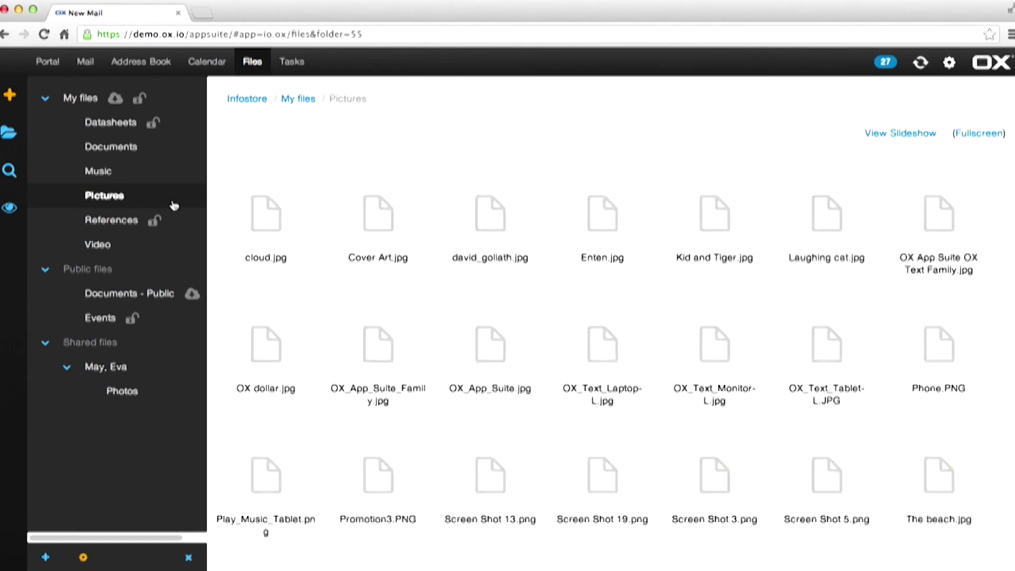
{"action": "left_click", "coordinate": [904, 135]}
{"action": "left_click", "coordinate": [997, 276]}
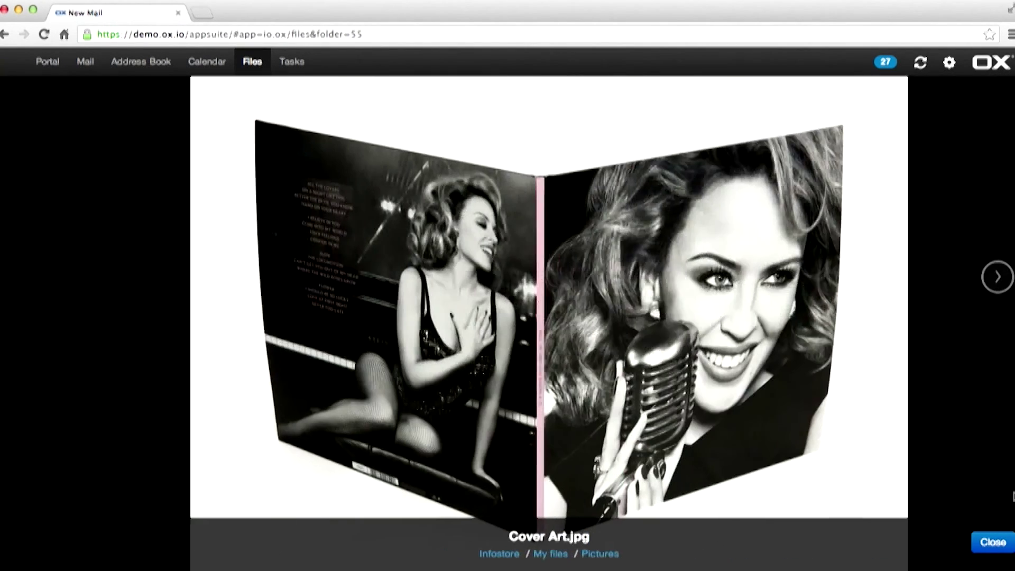
{"action": "left_click", "coordinate": [989, 547]}
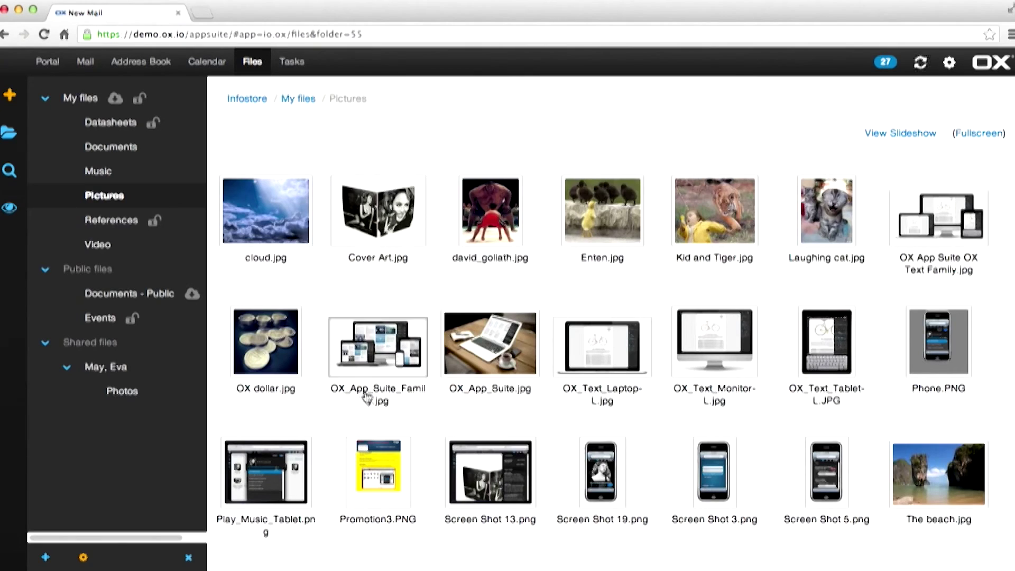
Play the Video folder's video files, close the player, and switch to Tasks.
{"action": "left_click", "coordinate": [123, 251]}
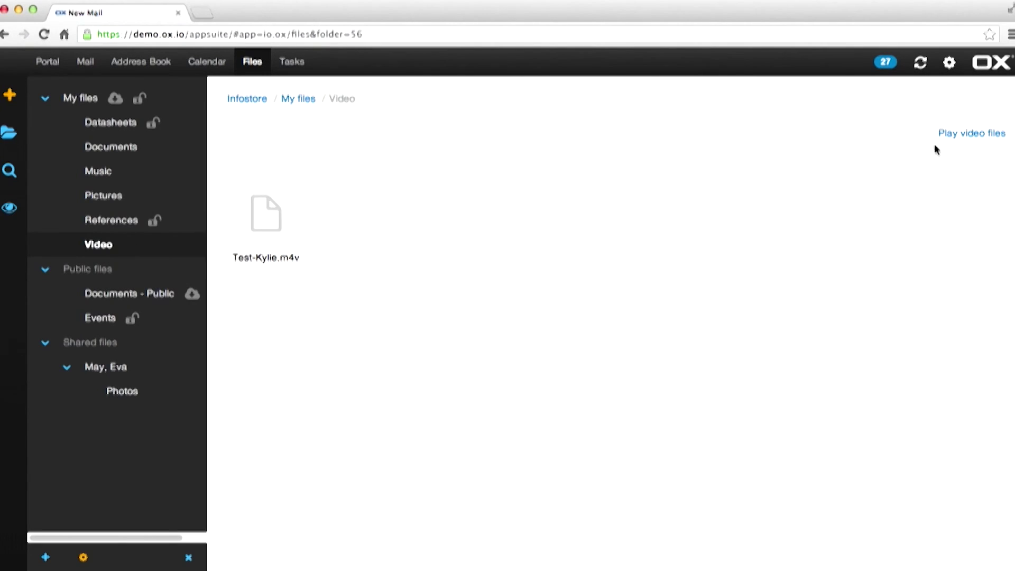
{"action": "left_click", "coordinate": [953, 136]}
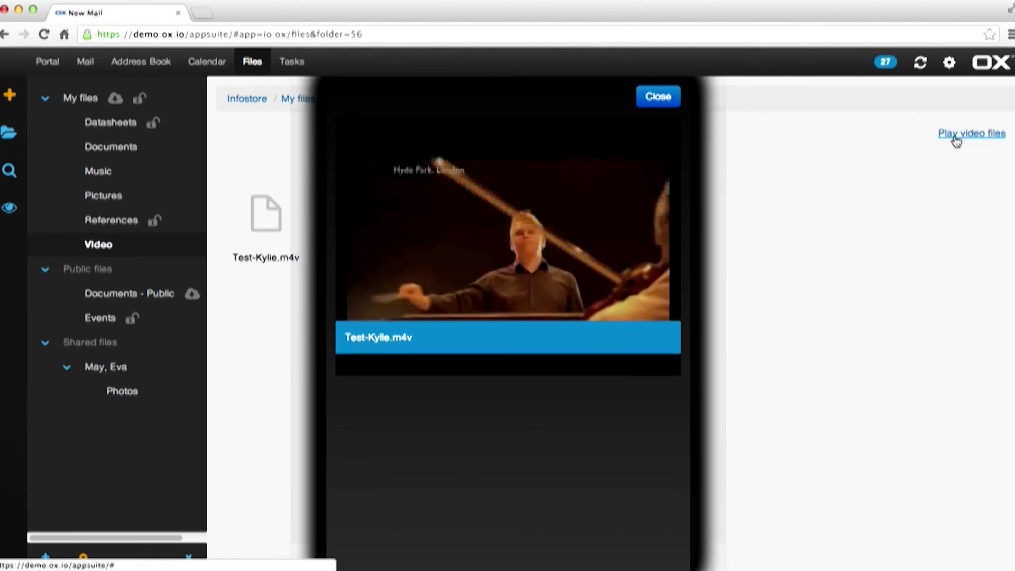
{"action": "left_click", "coordinate": [667, 100]}
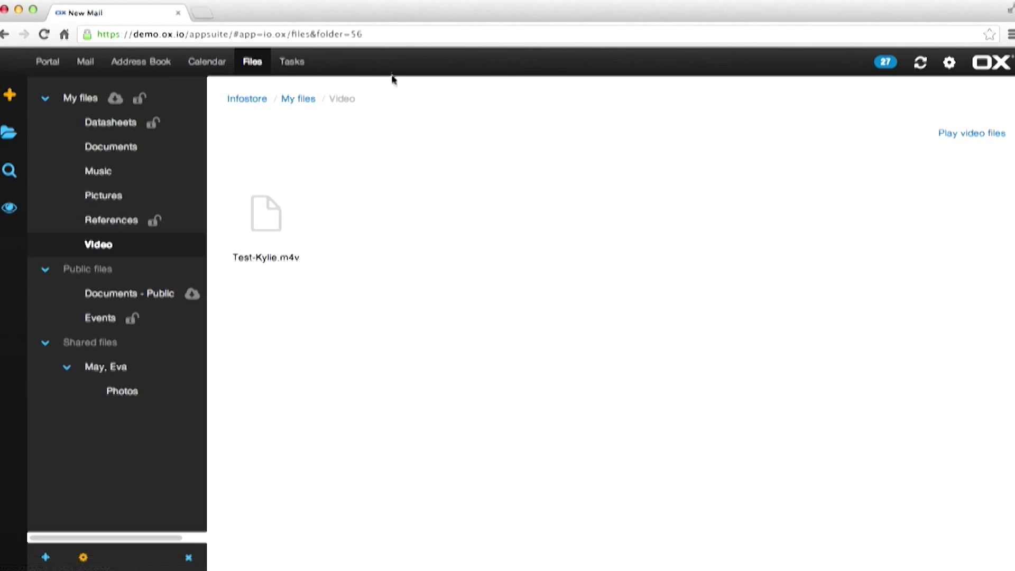
{"action": "left_click", "coordinate": [286, 63]}
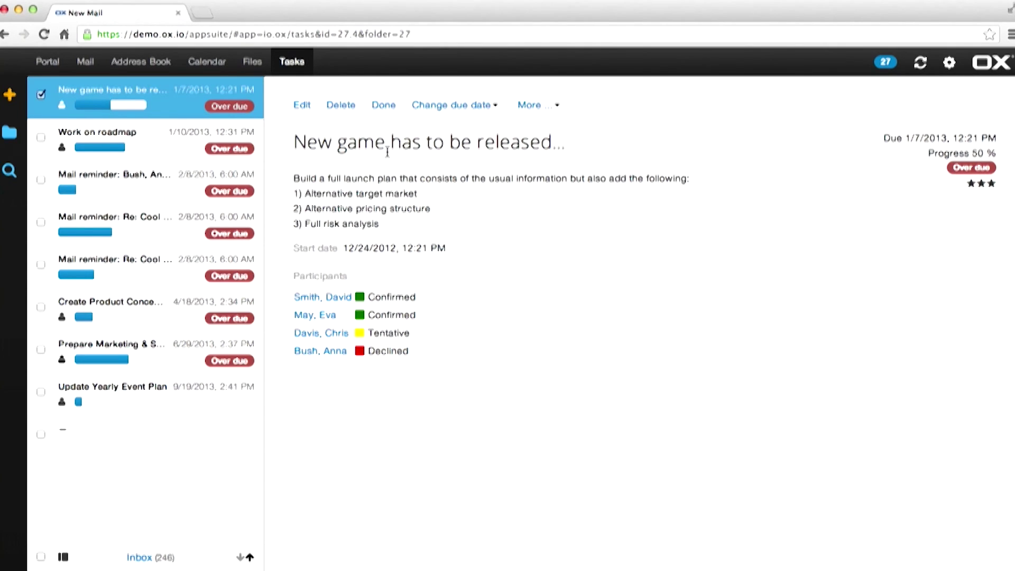
Return from the Tasks list to the Portal dashboard.
{"action": "left_click", "coordinate": [51, 64]}
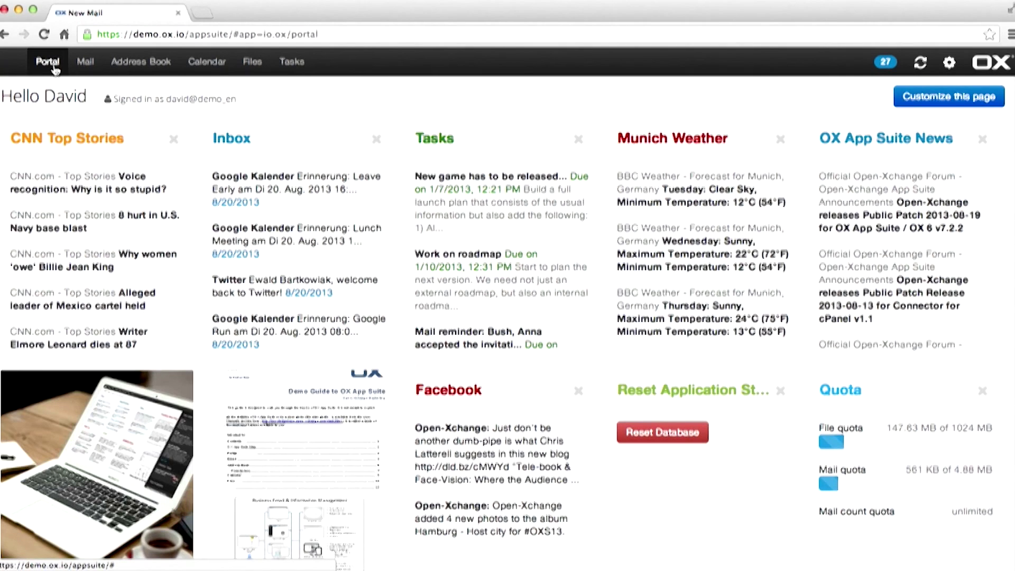